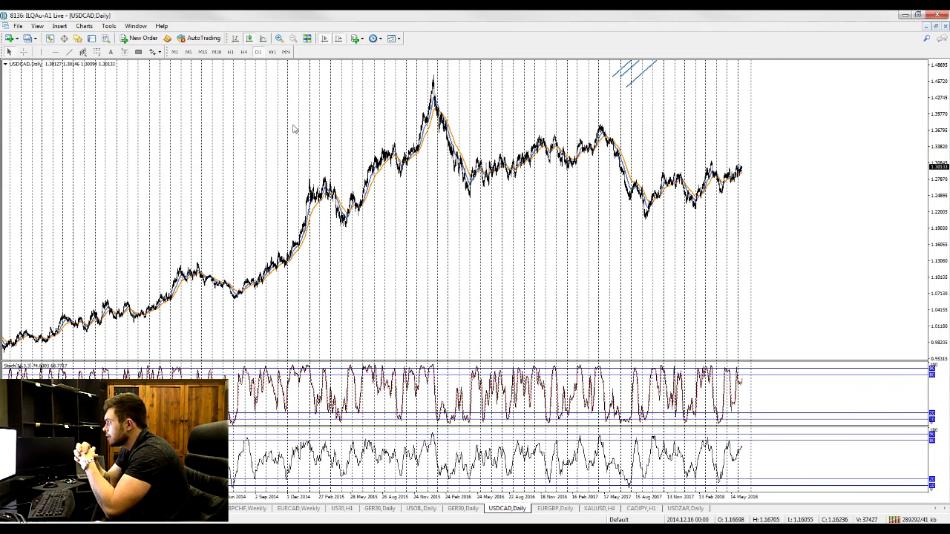
- Draw a gently falling resistance trendline from the June 2018 highs through the March 2018 peak back to about June 2017
{"action": "key", "text": "plus"}
{"action": "key", "text": "plus"}
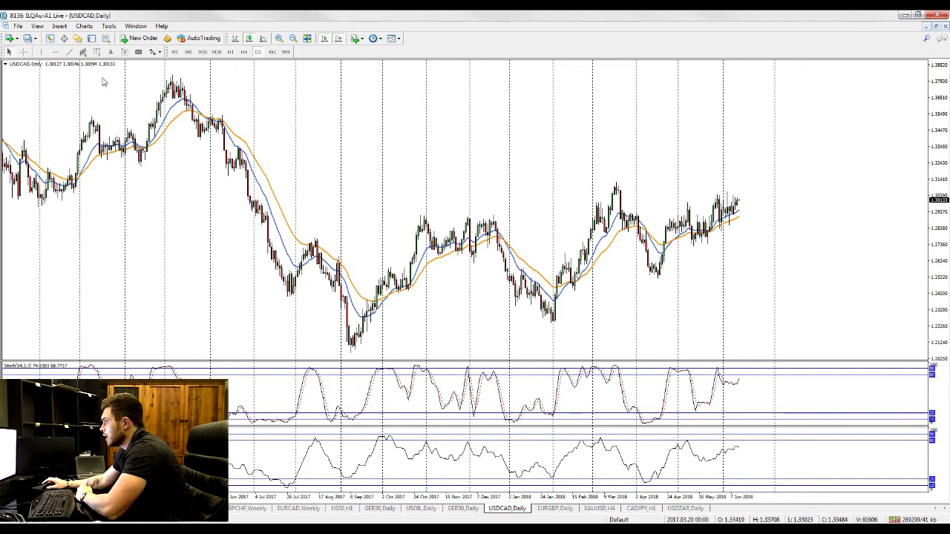
{"action": "left_click", "coordinate": [69, 52]}
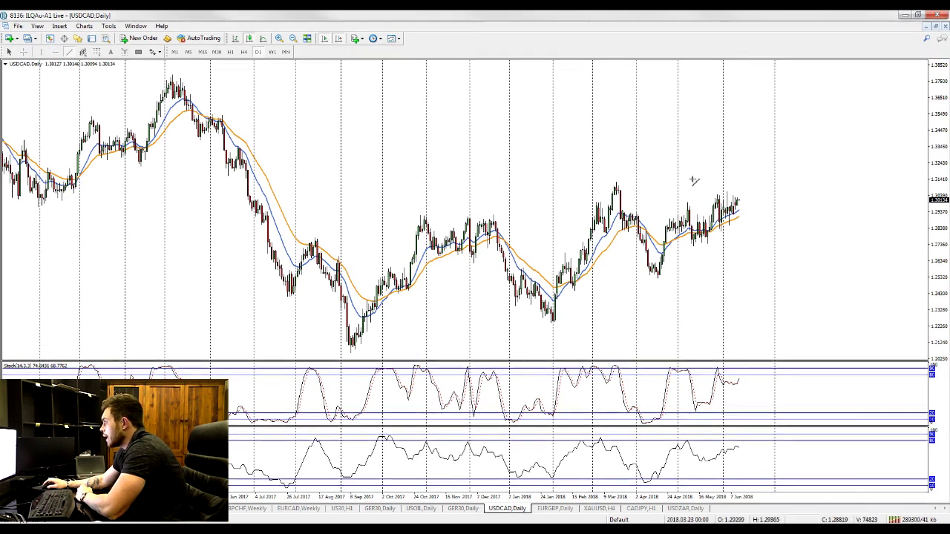
{"action": "mouse_move", "coordinate": [745, 197]}
{"action": "left_mouse_down"}
{"action": "mouse_move", "coordinate": [206, 163]}
{"action": "mouse_move", "coordinate": [219, 170]}
{"action": "left_mouse_up"}
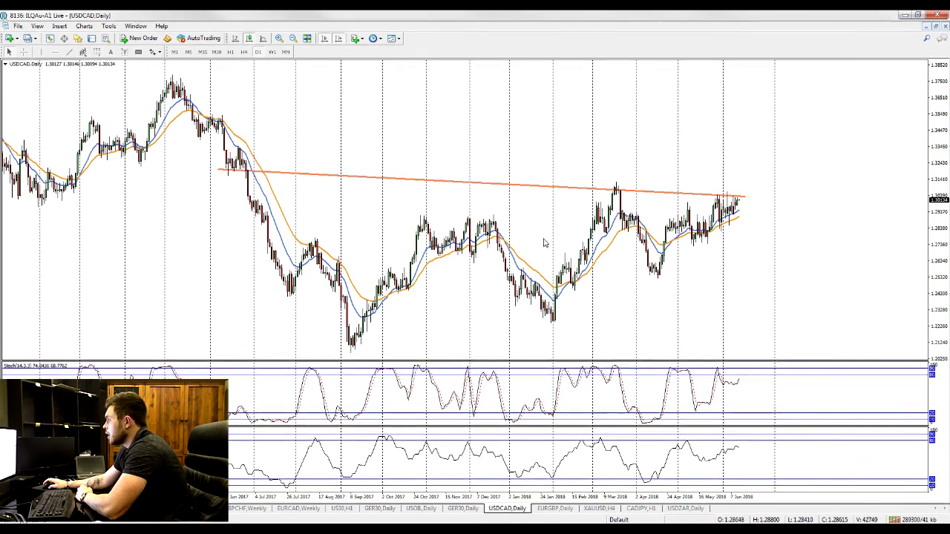
- Draw a rising support trendline from just before the September 2017 low through the April 2018 low, extended past the latest price
{"action": "left_click", "coordinate": [68, 51]}
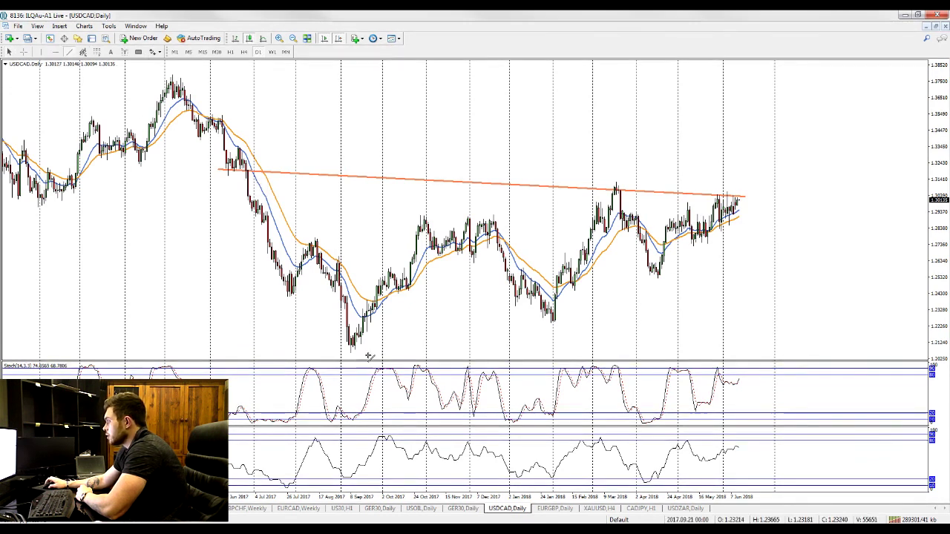
{"action": "left_click_drag", "start_coordinate": [345, 351], "coordinate": [863, 220]}
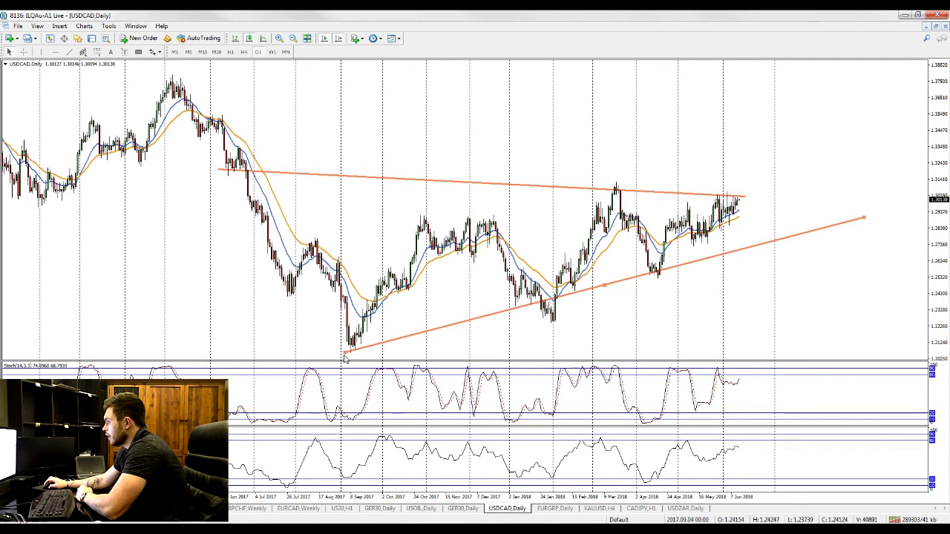
{"action": "left_click_drag", "start_coordinate": [343, 359], "coordinate": [337, 362]}
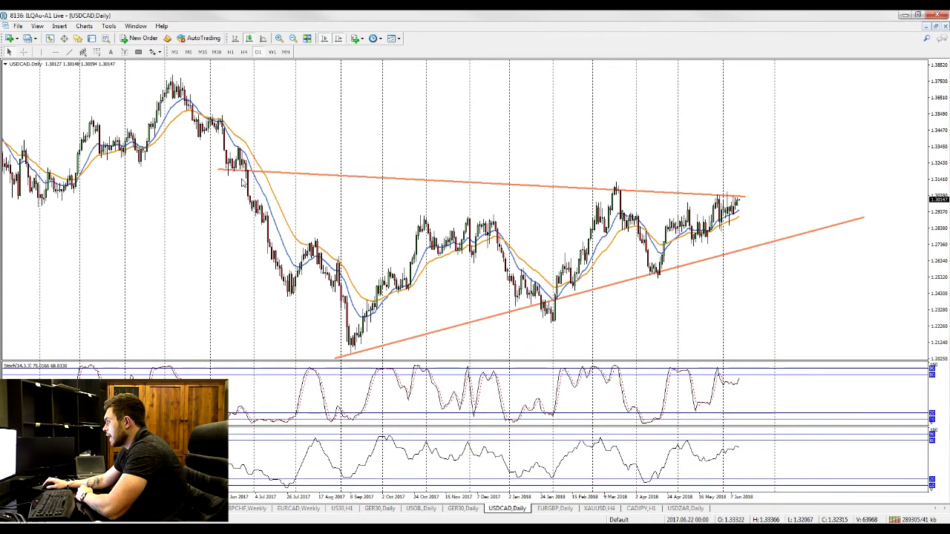
- Draw a steep downtrend line from the May 2017 peak along the decline to late September 2017
{"action": "middle_click", "coordinate": [351, 357]}
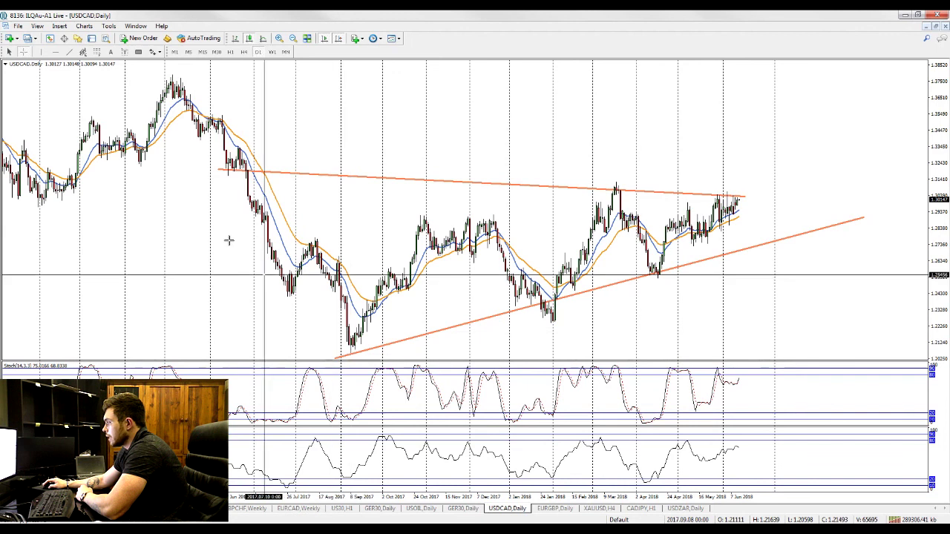
{"action": "left_click_drag", "start_coordinate": [171, 103], "coordinate": [347, 343]}
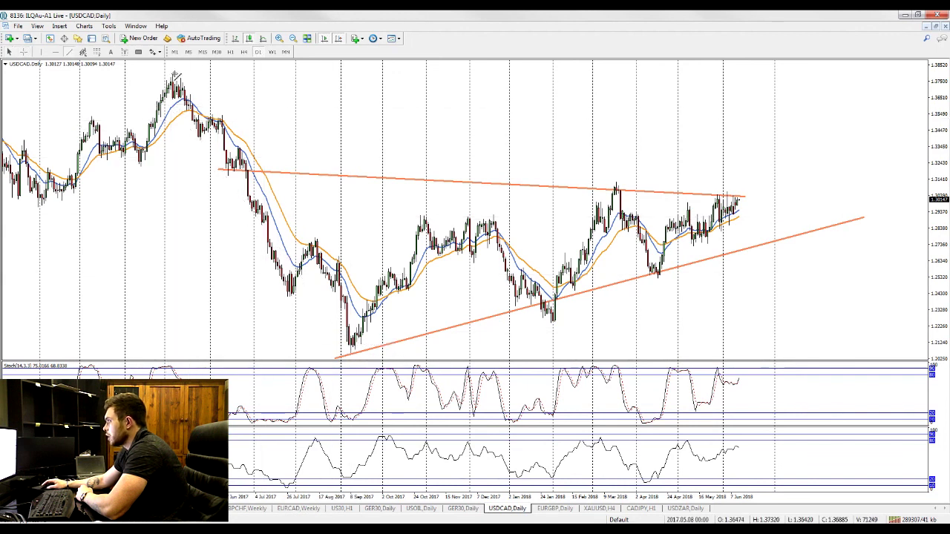
{"action": "mouse_move", "coordinate": [176, 76]}
{"action": "left_mouse_down"}
{"action": "mouse_move", "coordinate": [364, 298]}
{"action": "mouse_move", "coordinate": [375, 332]}
{"action": "left_mouse_up"}
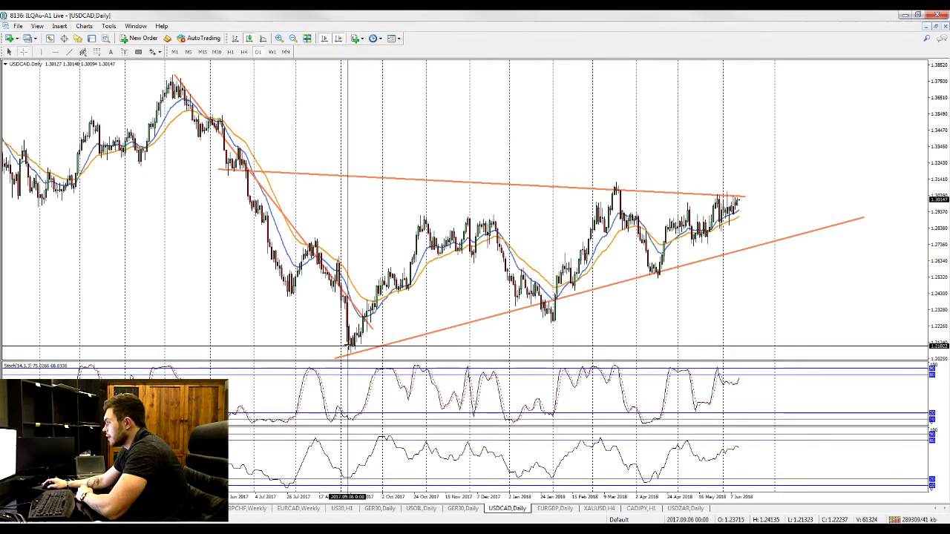
{"action": "middle_click", "coordinate": [324, 241]}
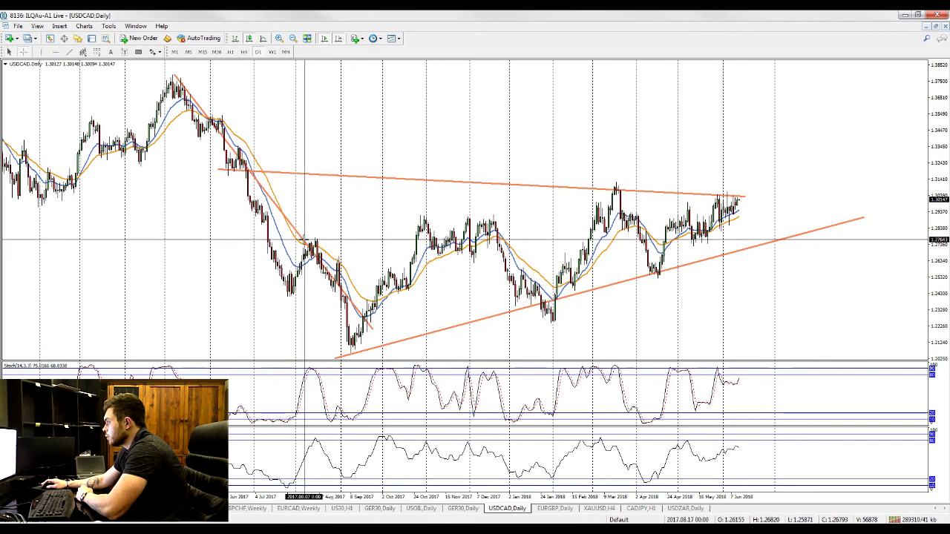
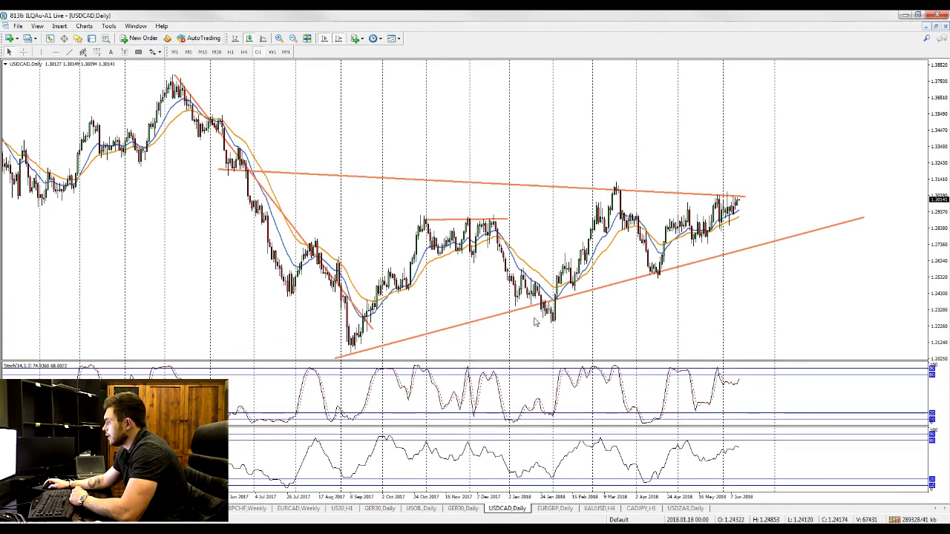
- Re-angle the rising support trendline through the September 2017 and late January 2018 lows, and place a parallel copy just above it
{"action": "middle_click", "coordinate": [430, 296]}
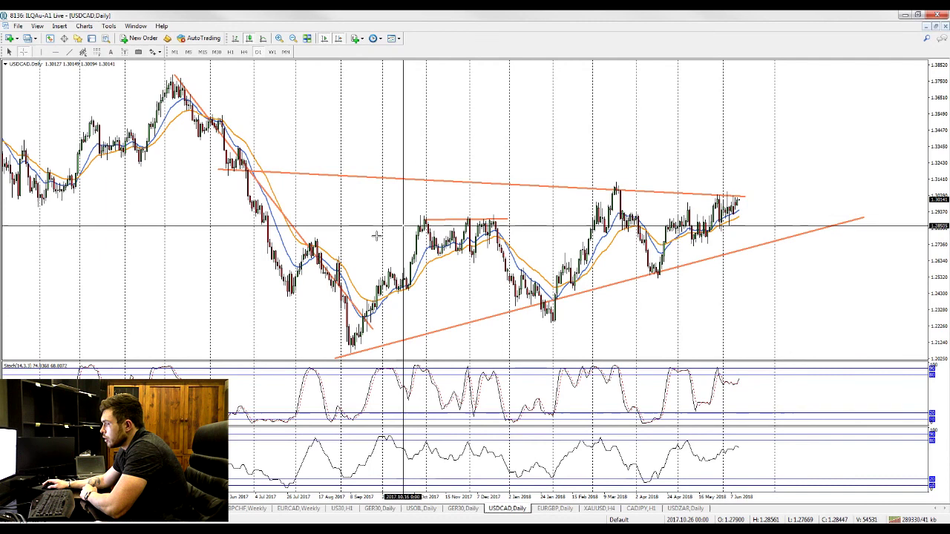
{"action": "mouse_move", "coordinate": [292, 264]}
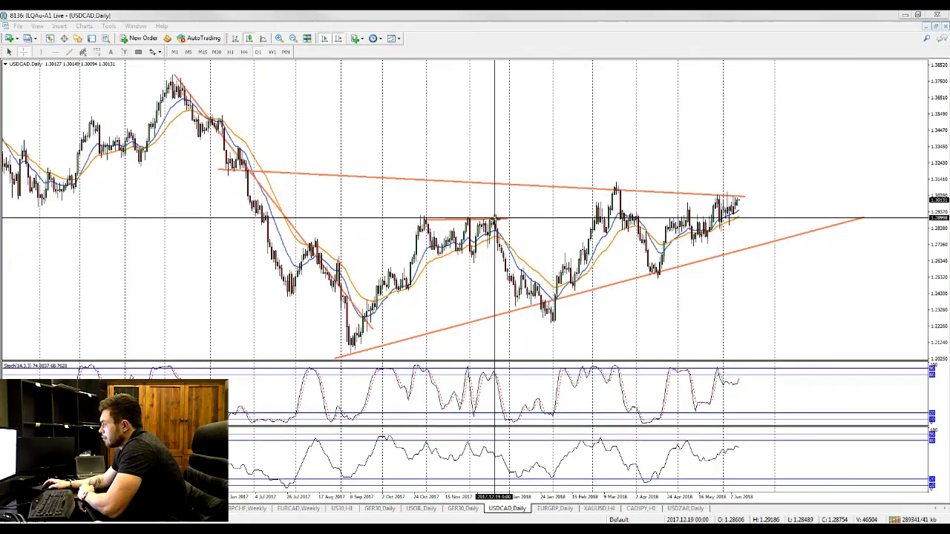
{"action": "left_click", "coordinate": [335, 328]}
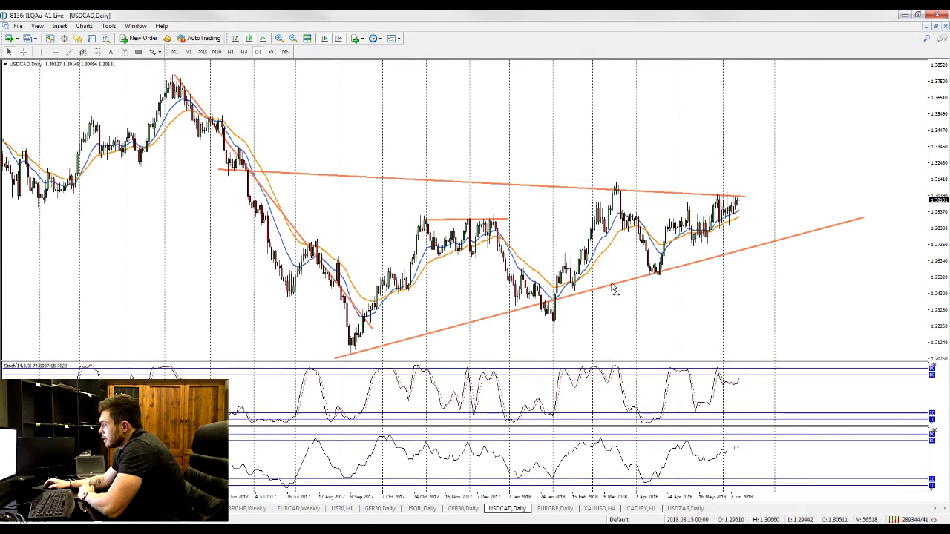
{"action": "left_click_drag", "start_coordinate": [862, 226], "coordinate": [554, 319]}
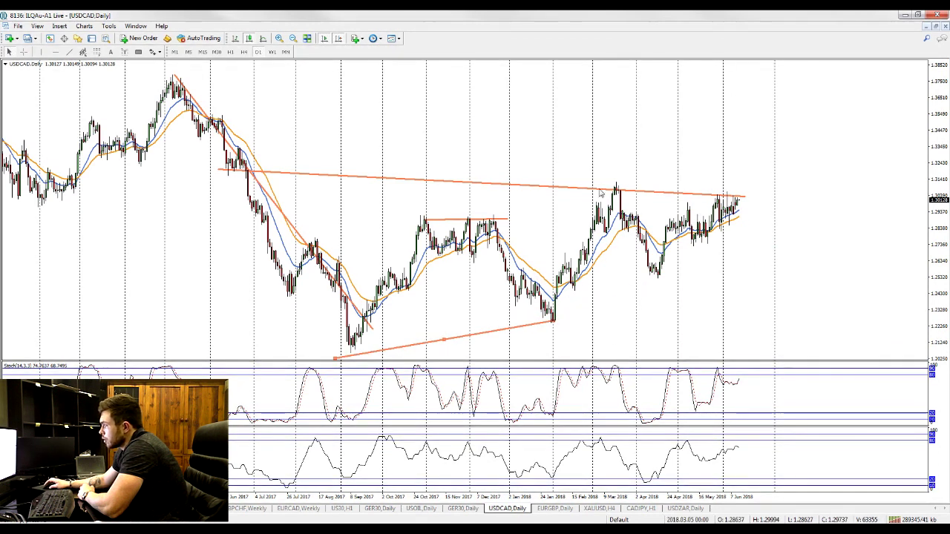
{"action": "left_click_drag", "start_coordinate": [553, 326], "coordinate": [866, 275]}
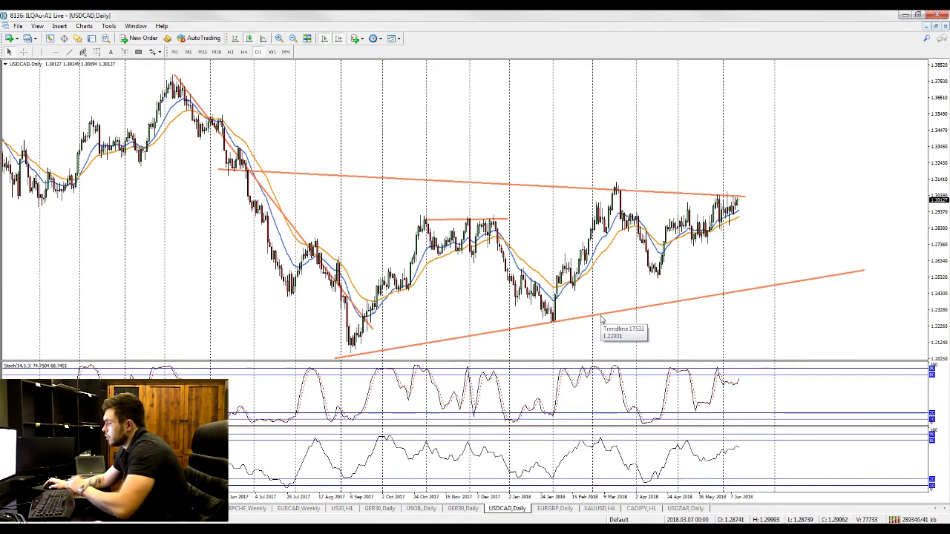
{"action": "left_click_drag", "start_coordinate": [601, 318], "coordinate": [594, 304]}
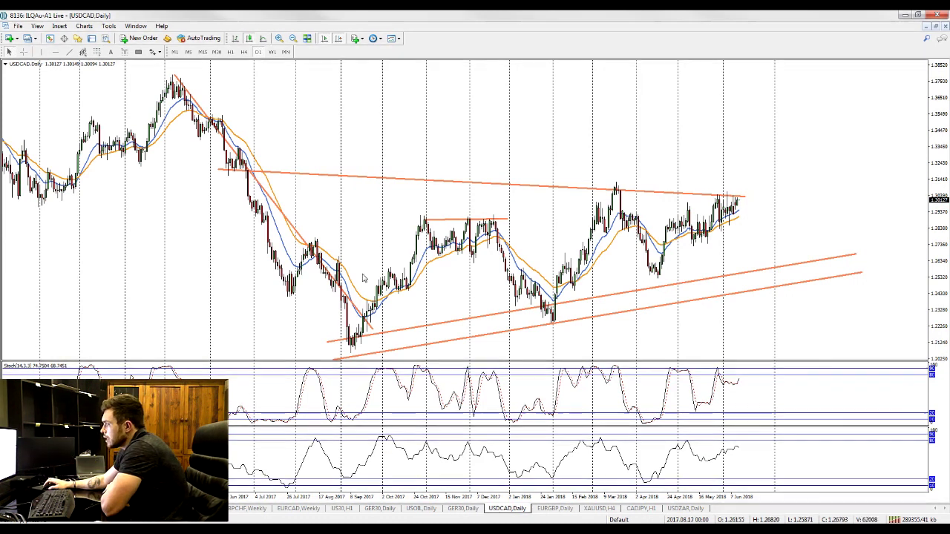
- Draw a short rising trendline from the mid-May 2018 lows, extended beyond the latest candles
{"action": "middle_click", "coordinate": [711, 201]}
{"action": "left_click", "coordinate": [711, 201]}
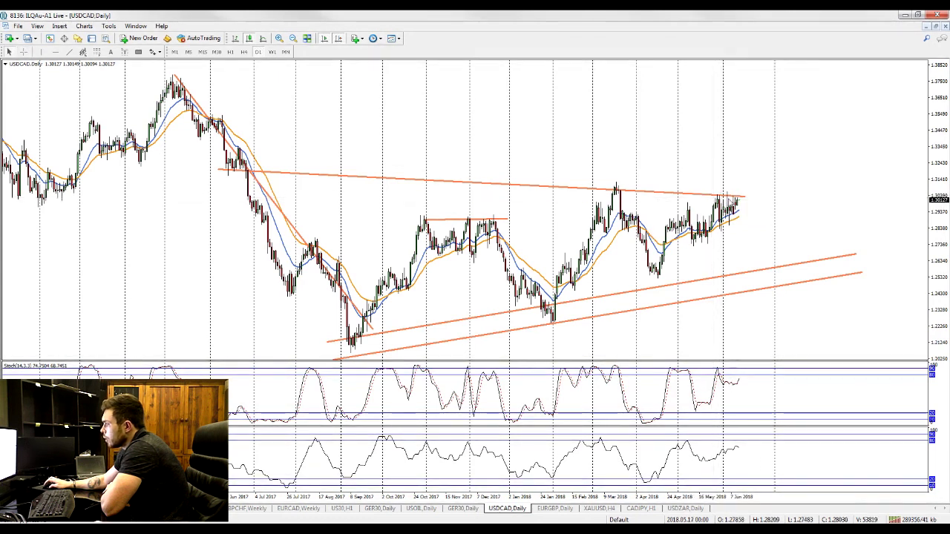
{"action": "left_click_drag", "start_coordinate": [691, 245], "coordinate": [818, 214]}
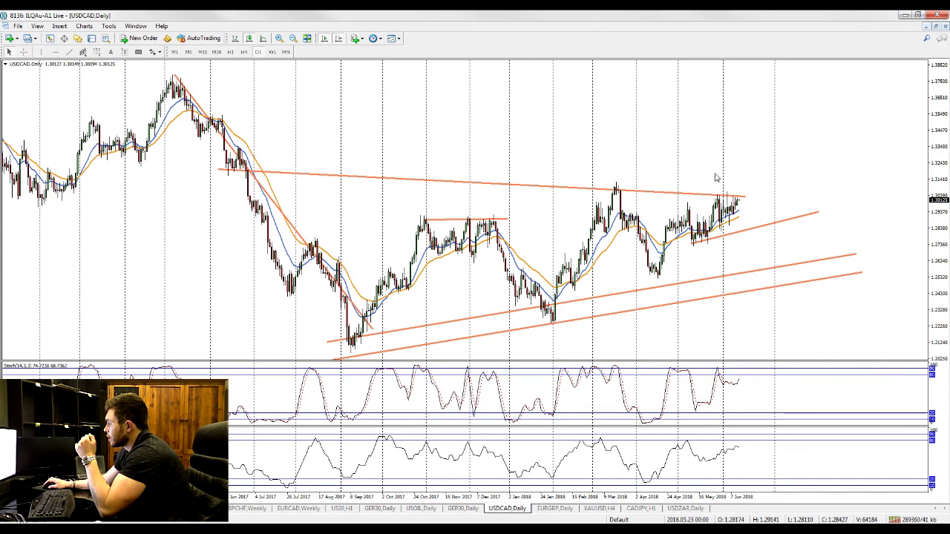
- Draw a near-horizontal resistance line from the late May 2018 high, extended beyond the latest price
{"action": "middle_click", "coordinate": [749, 172]}
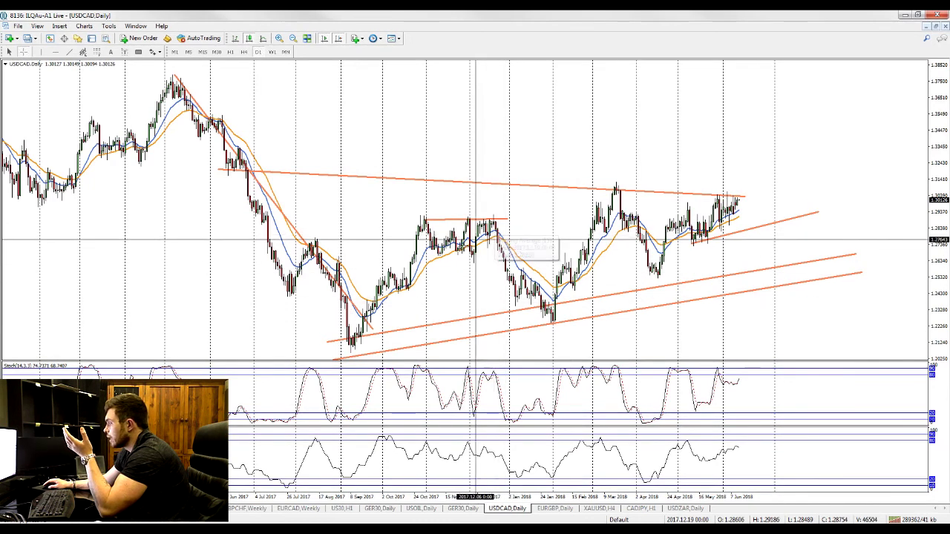
{"action": "left_click", "coordinate": [471, 262]}
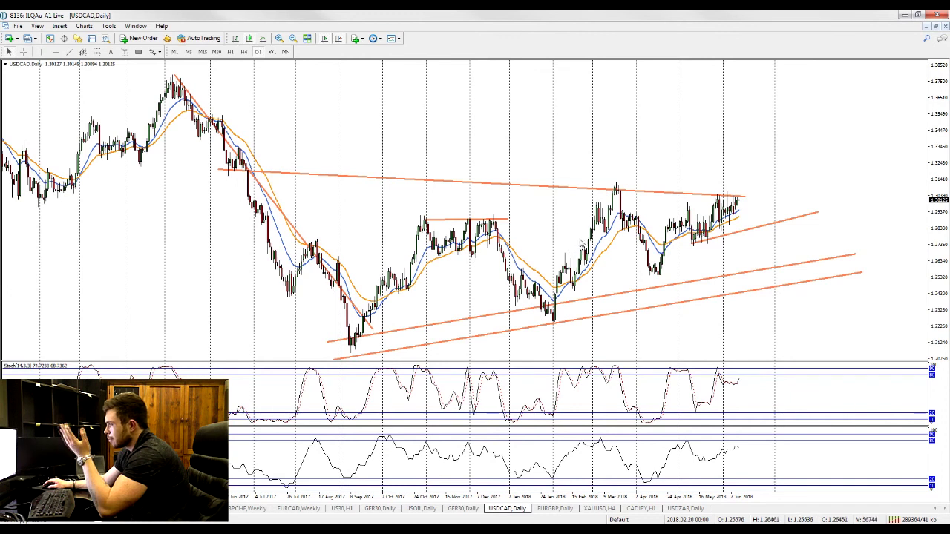
{"action": "middle_click", "coordinate": [681, 234]}
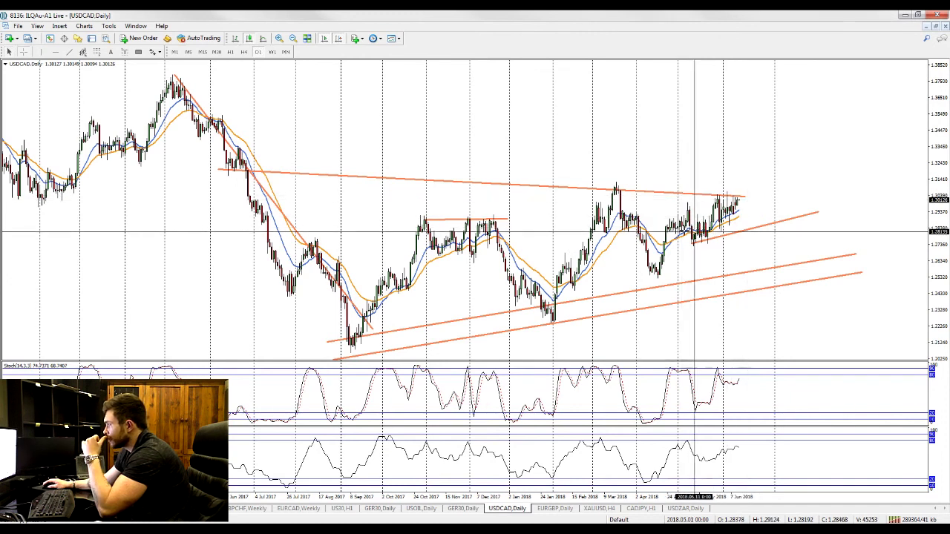
{"action": "middle_click", "coordinate": [733, 199]}
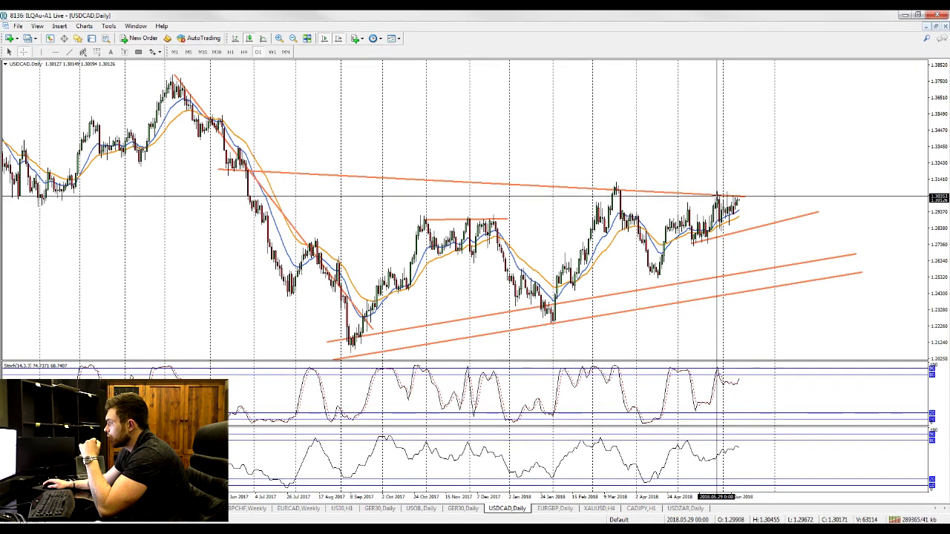
{"action": "left_click", "coordinate": [68, 52]}
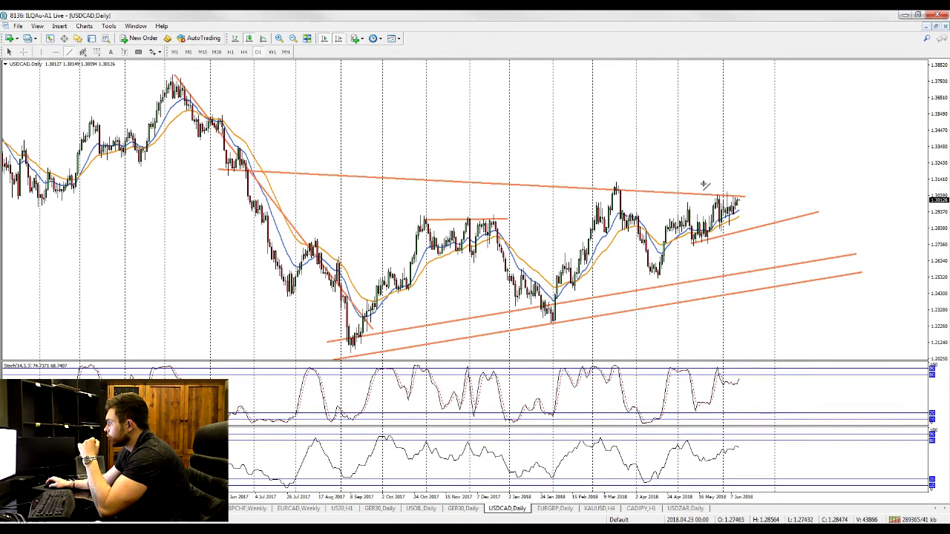
{"action": "mouse_move", "coordinate": [718, 195]}
{"action": "left_mouse_down"}
{"action": "mouse_move", "coordinate": [860, 185]}
{"action": "mouse_move", "coordinate": [880, 195]}
{"action": "left_mouse_up"}
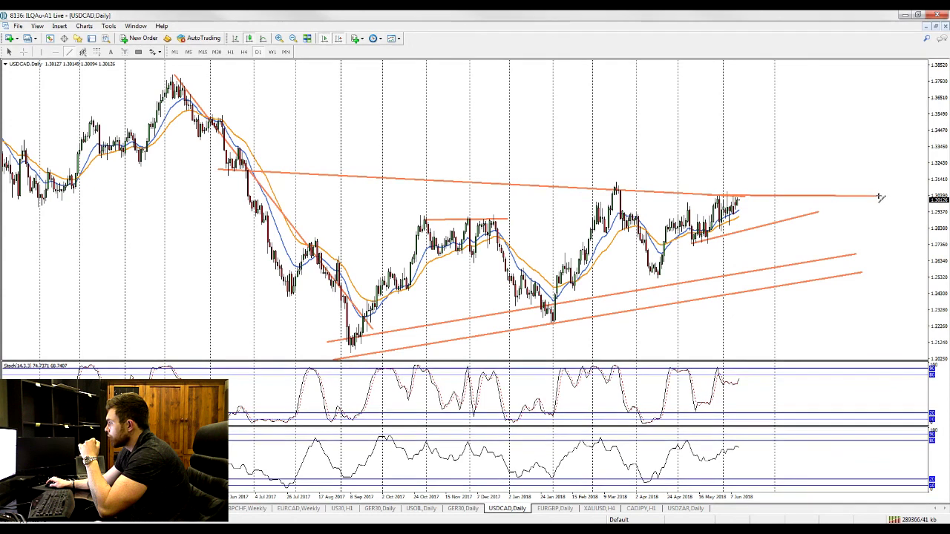
- Steepen the short rising trendline so that it crosses the near-horizontal resistance line, forming a small wedge
{"action": "double_click", "coordinate": [799, 222]}
{"action": "left_click_drag", "start_coordinate": [820, 217], "coordinate": [827, 191]}
{"action": "double_click", "coordinate": [769, 211]}
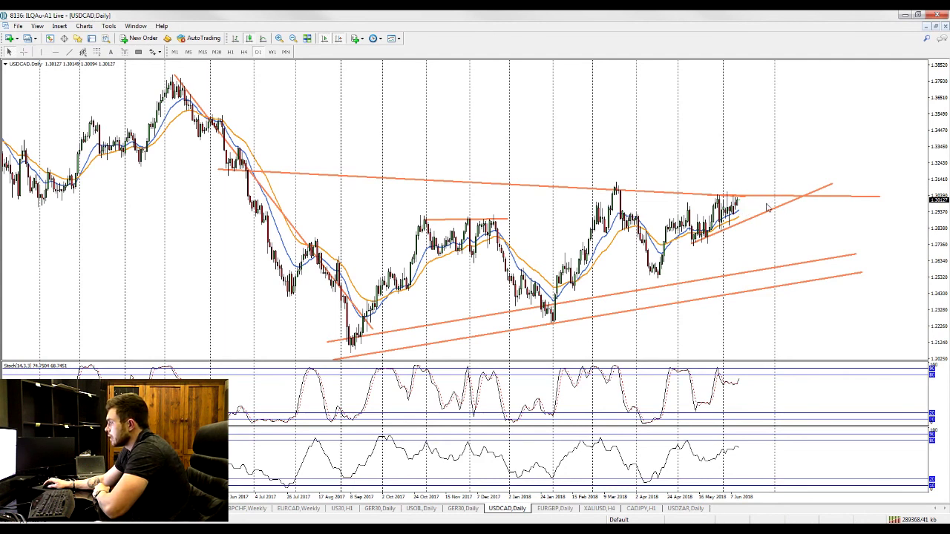
{"action": "middle_click", "coordinate": [759, 198]}
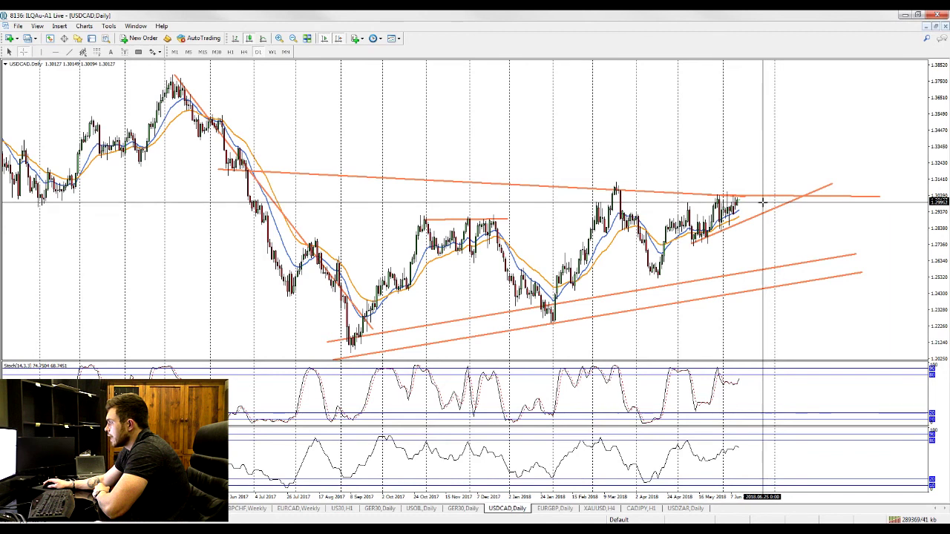
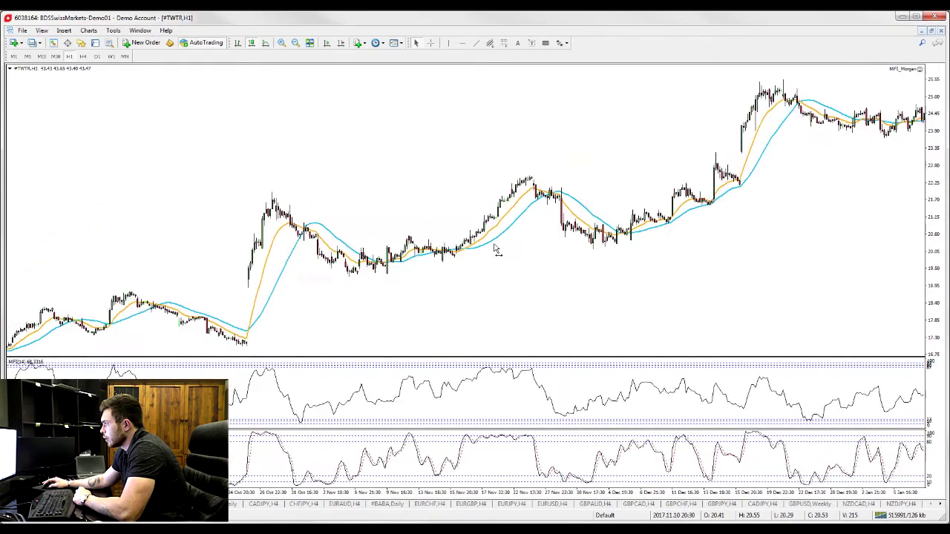
- Bring the #TWTR H1 chart to August 2017 and read the Twitter trade idea at 100% zoom in the August week 1 briefing in Adobe Reader
{"action": "left_click_drag", "start_coordinate": [243, 207], "coordinate": [293, 208]}
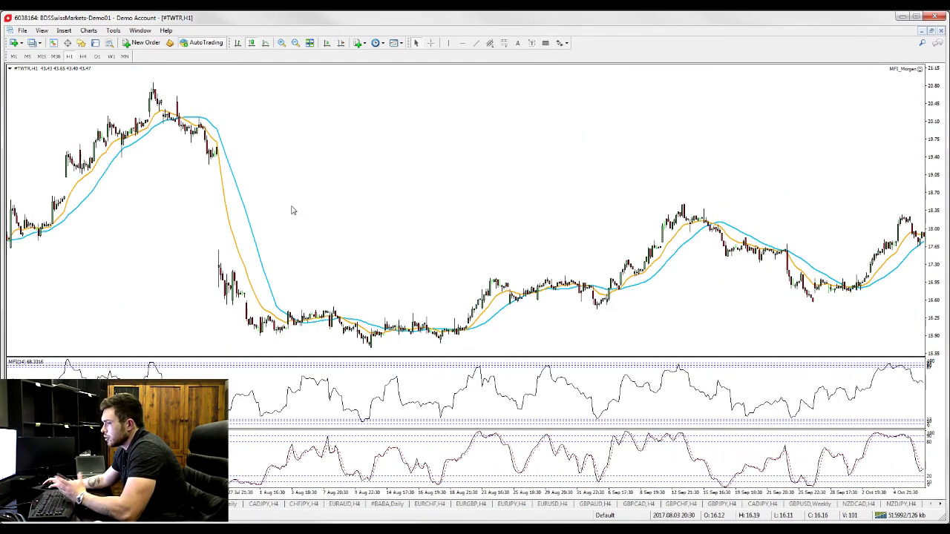
{"action": "key", "text": "alt+Tab"}
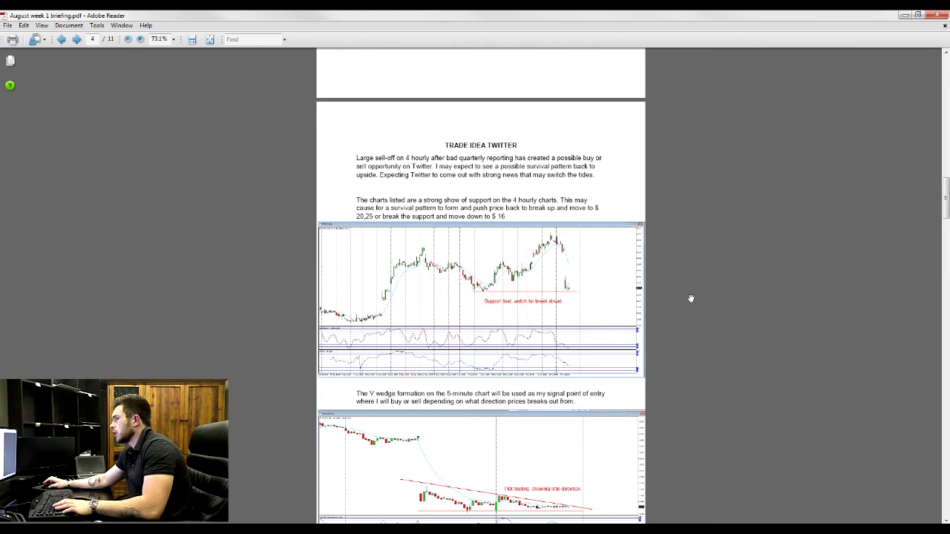
{"action": "key", "text": "ctrl+1"}
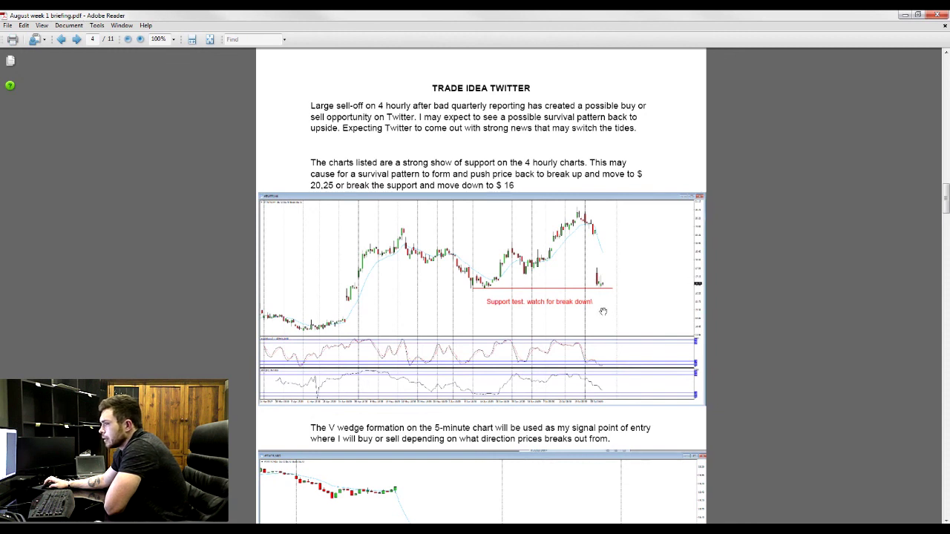
{"action": "scroll", "coordinate": [603, 311], "scroll_direction": "up", "scroll_amount": 3}
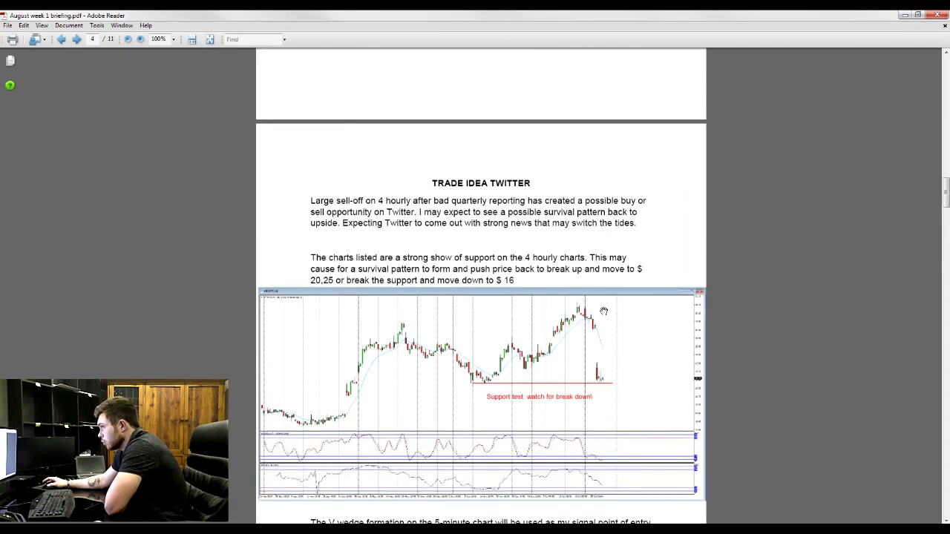
{"action": "scroll", "coordinate": [684, 343], "scroll_direction": "up", "scroll_amount": 3}
{"action": "scroll", "coordinate": [685, 345], "scroll_direction": "down", "scroll_amount": 4}
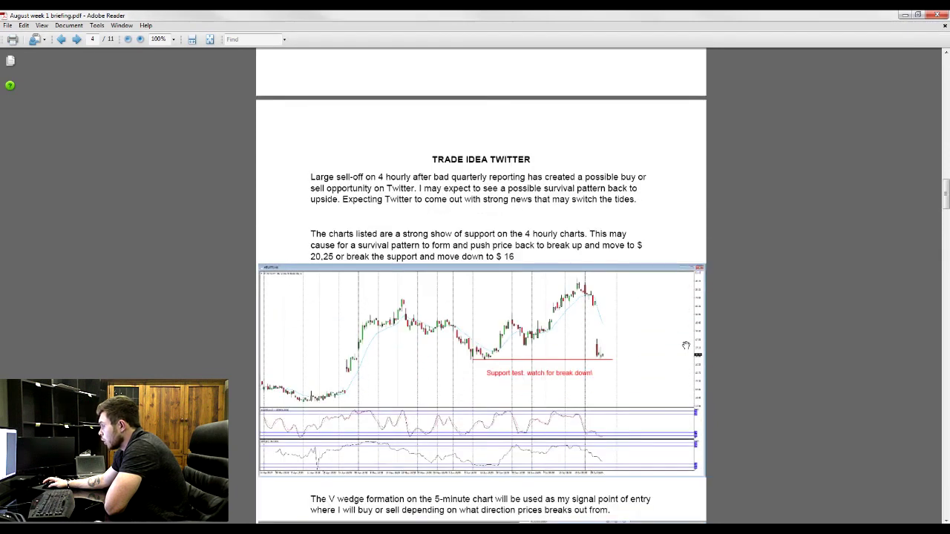
{"action": "scroll", "coordinate": [686, 346], "scroll_direction": "down", "scroll_amount": 5}
{"action": "scroll", "coordinate": [686, 346], "scroll_direction": "down", "scroll_amount": 3}
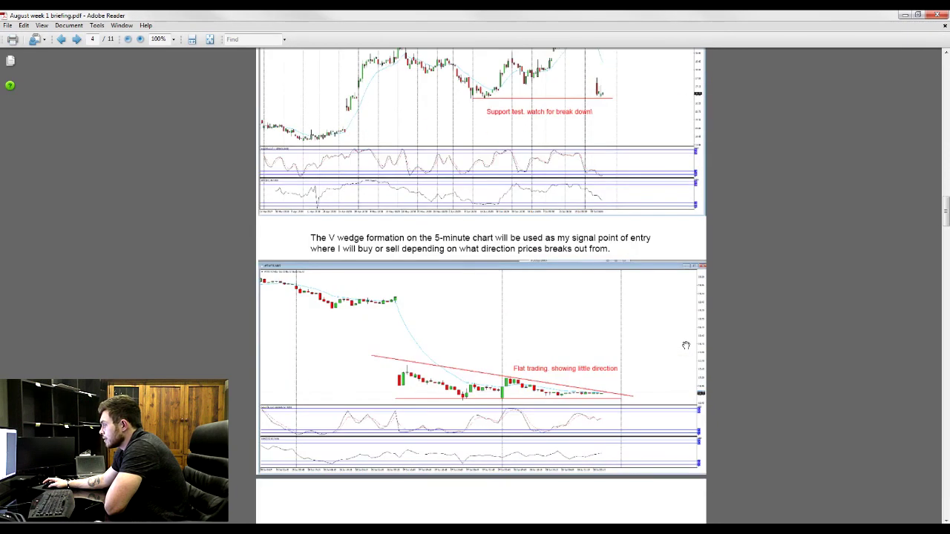
{"action": "scroll", "coordinate": [685, 345], "scroll_direction": "down", "scroll_amount": 5}
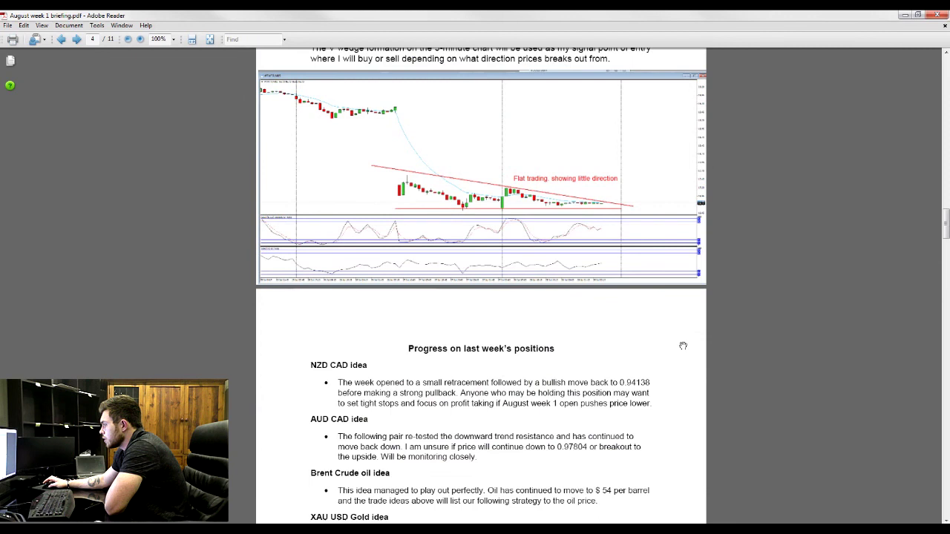
- Review the Twitter trade idea's 4-hour support chart and 5-minute wedge chart in the August week 1 briefing
{"action": "scroll", "coordinate": [683, 347], "scroll_direction": "up", "scroll_amount": 12}
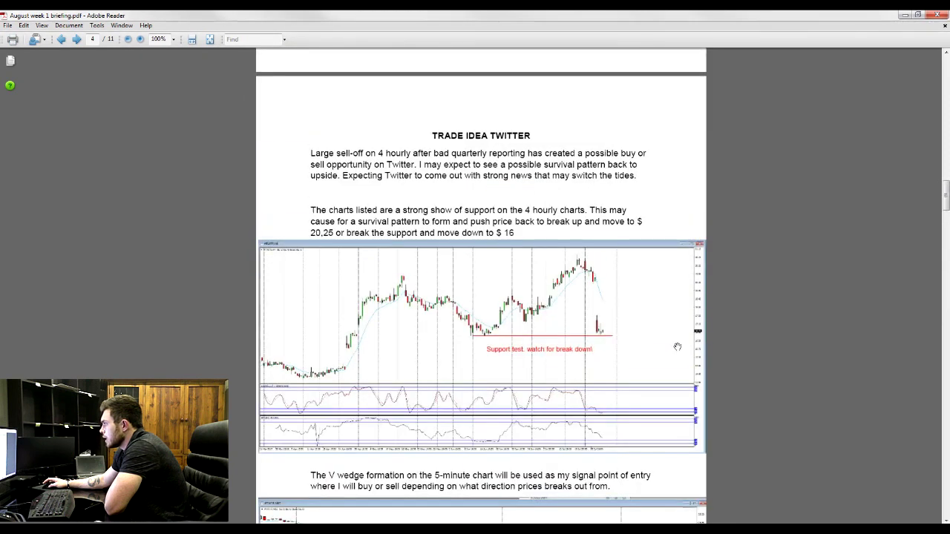
{"action": "scroll", "coordinate": [383, 174], "scroll_direction": "down", "scroll_amount": 1}
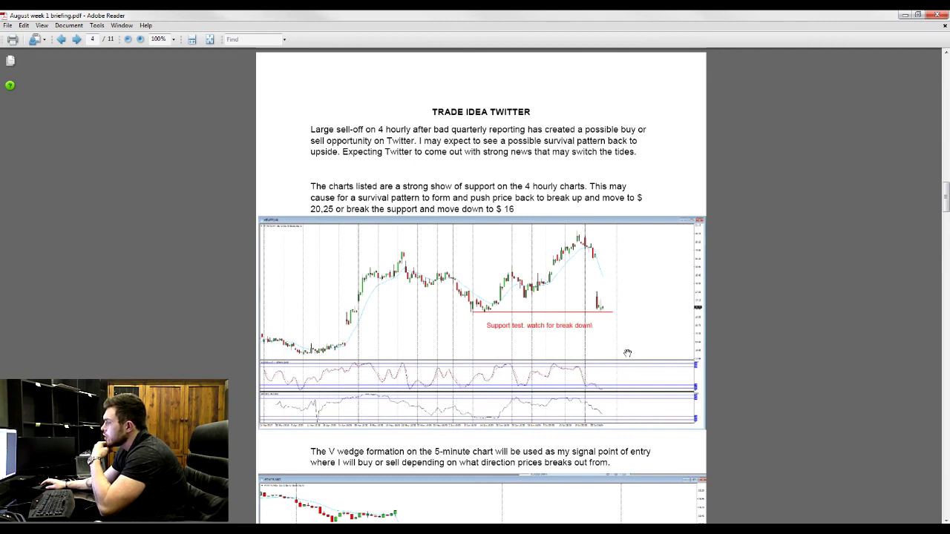
{"action": "scroll", "coordinate": [545, 331], "scroll_direction": "down", "scroll_amount": 1}
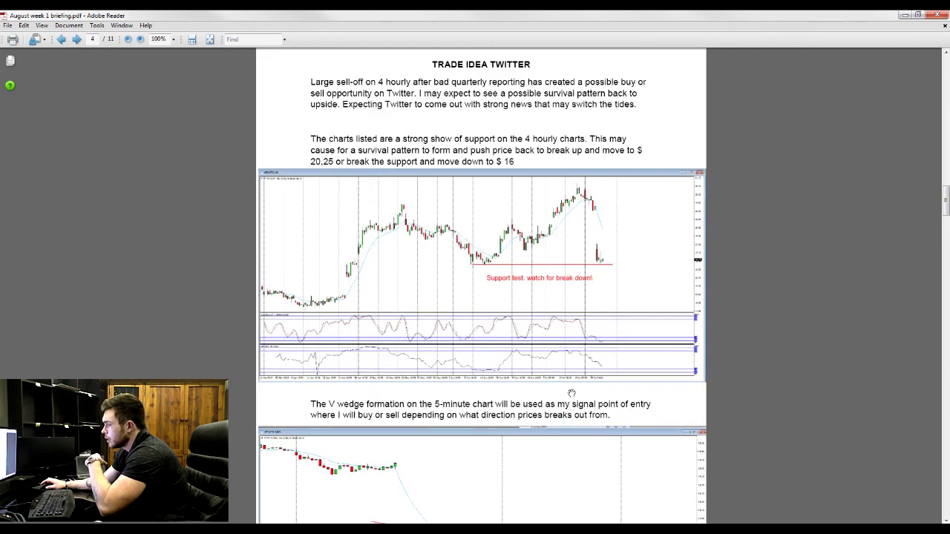
{"action": "scroll", "coordinate": [600, 377], "scroll_direction": "down", "scroll_amount": 7}
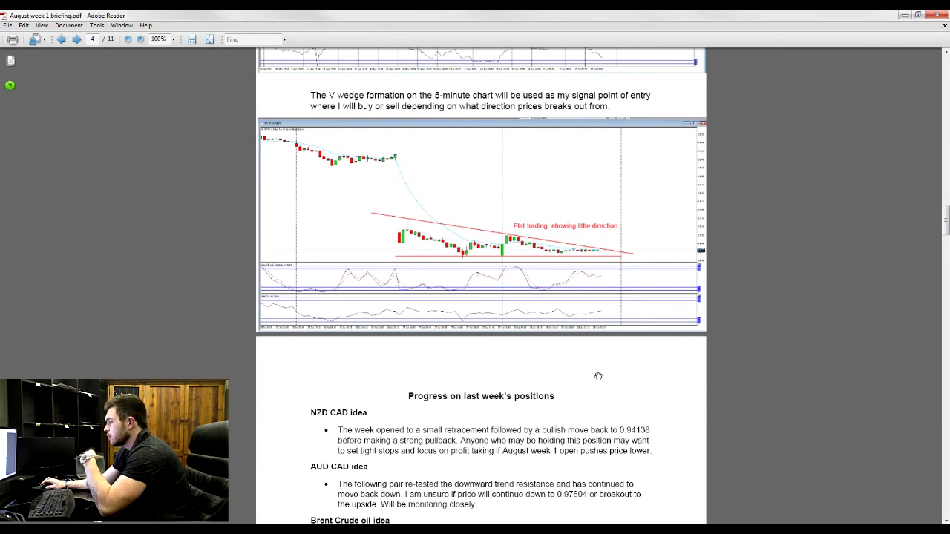
- Switch back to MetaTrader and follow the #TWTR price on the H4 timeframe from mid-2017 to the latest candles
{"action": "left_click", "coordinate": [905, 15]}
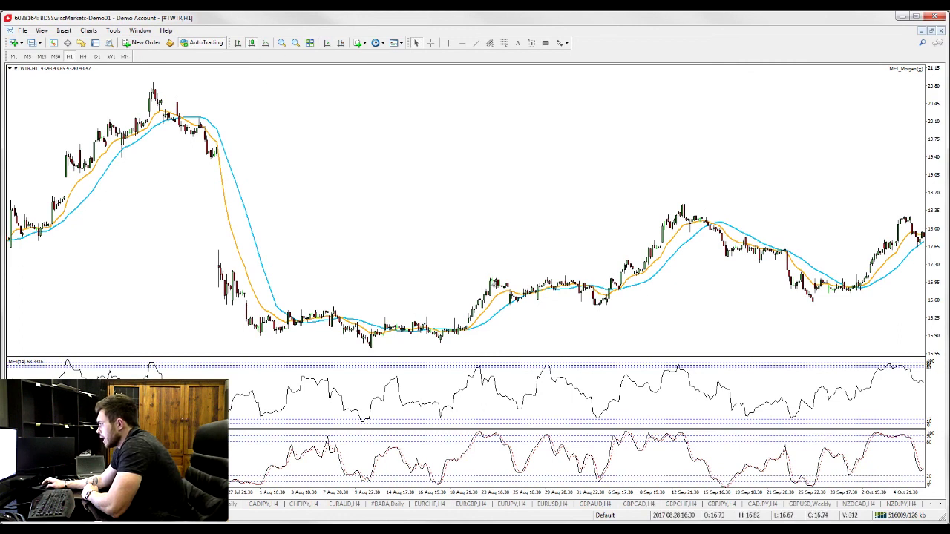
{"action": "scroll", "coordinate": [457, 345], "scroll_direction": "down", "scroll_amount": 3}
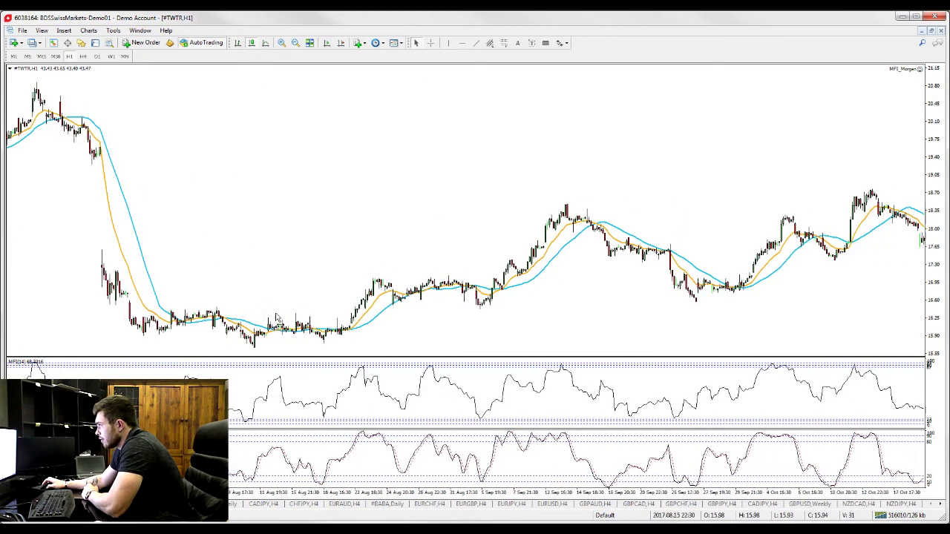
{"action": "left_click", "coordinate": [83, 57]}
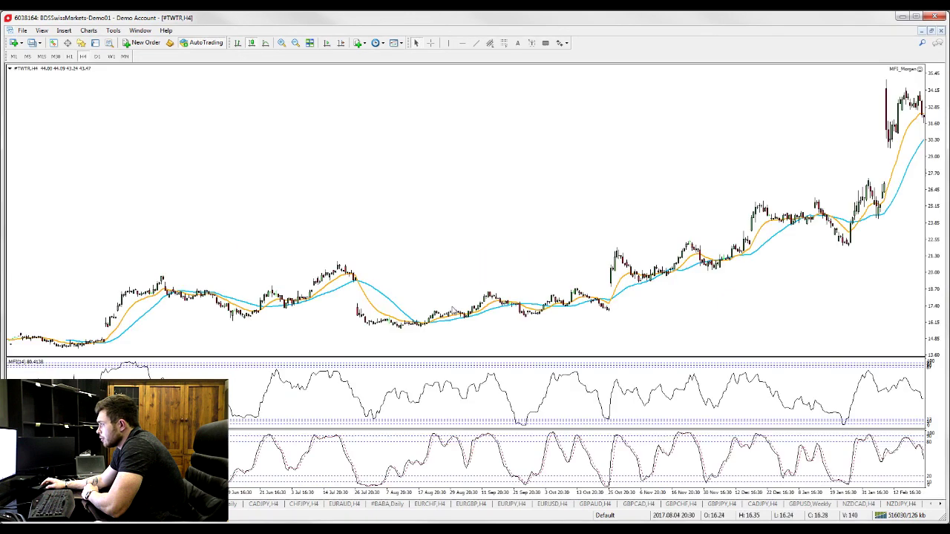
{"action": "left_click_drag", "start_coordinate": [562, 258], "coordinate": [525, 250]}
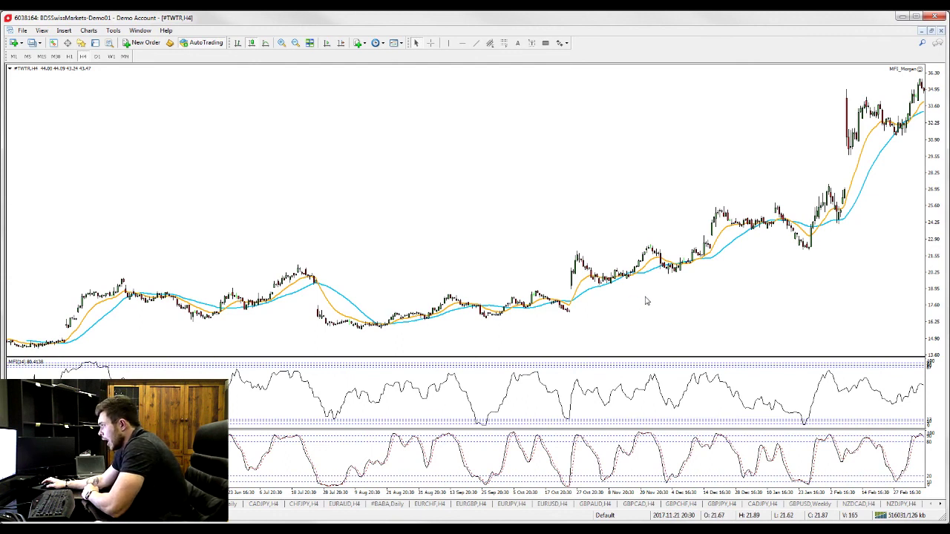
{"action": "left_click_drag", "start_coordinate": [626, 306], "coordinate": [666, 310]}
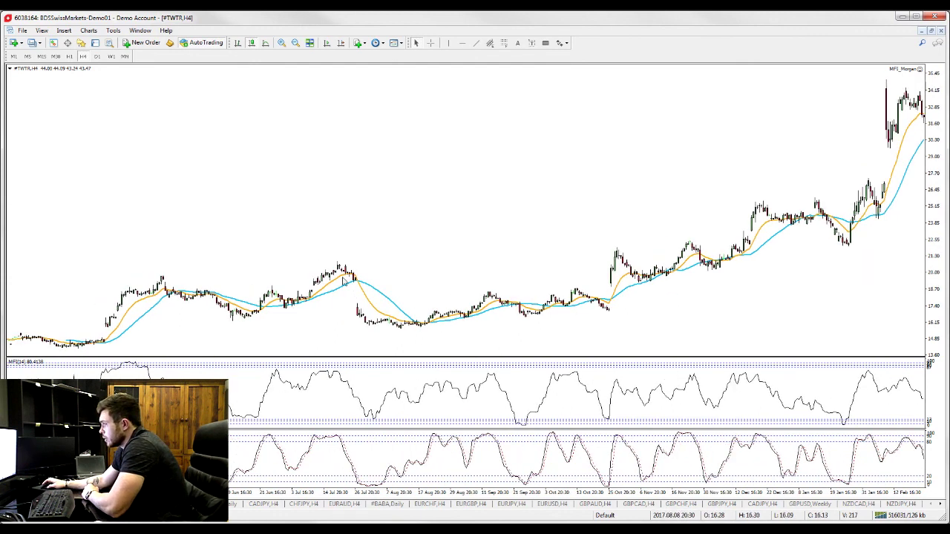
{"action": "left_click_drag", "start_coordinate": [643, 252], "coordinate": [195, 232]}
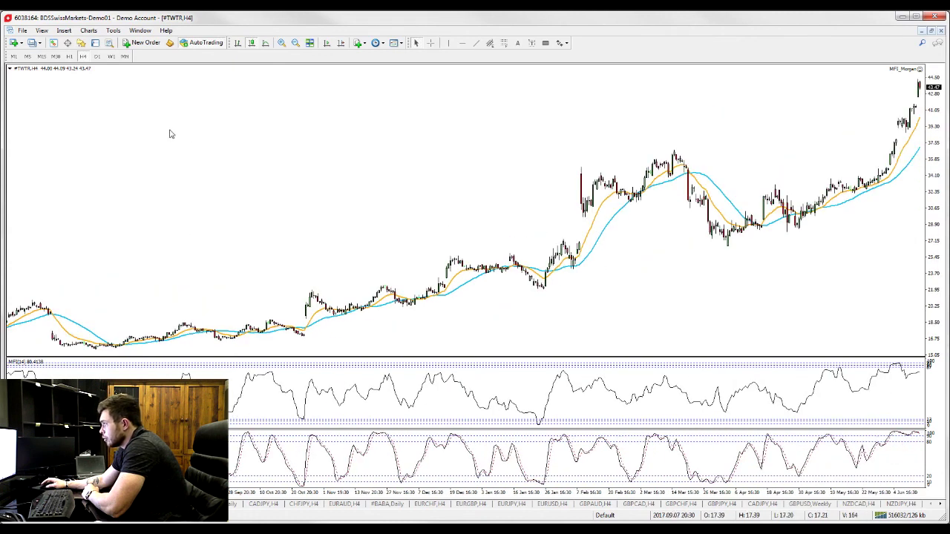
- Return #TWTR to the H1 timeframe and inspect the July 2017 gap down and the August base with the crosshair
{"action": "left_click", "coordinate": [69, 56]}
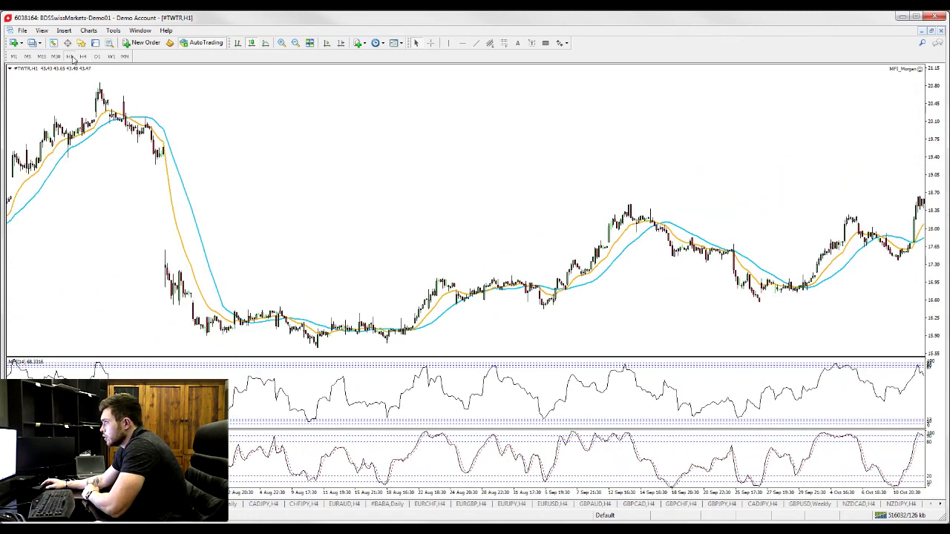
{"action": "left_click_drag", "start_coordinate": [239, 223], "coordinate": [446, 214]}
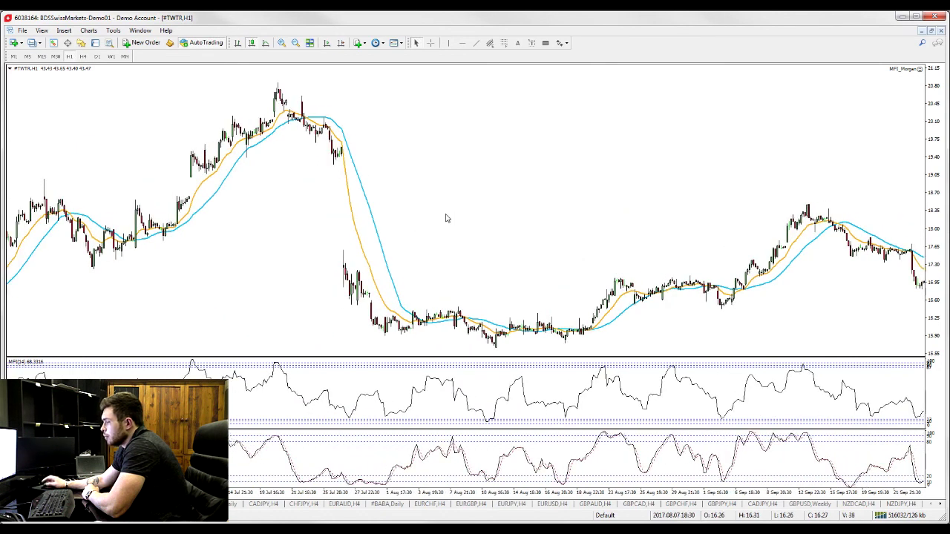
{"action": "scroll", "coordinate": [446, 219], "scroll_direction": "down", "scroll_amount": 5}
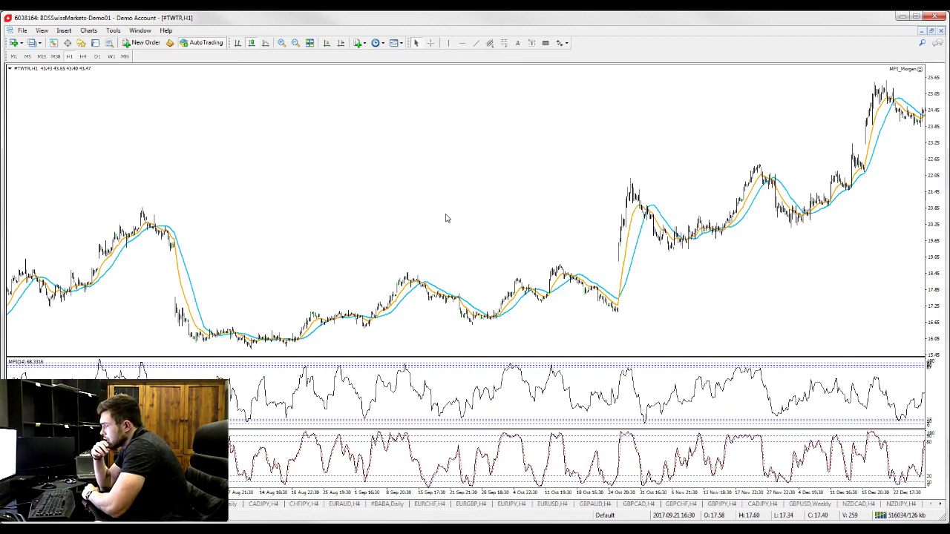
{"action": "middle_click", "coordinate": [202, 276]}
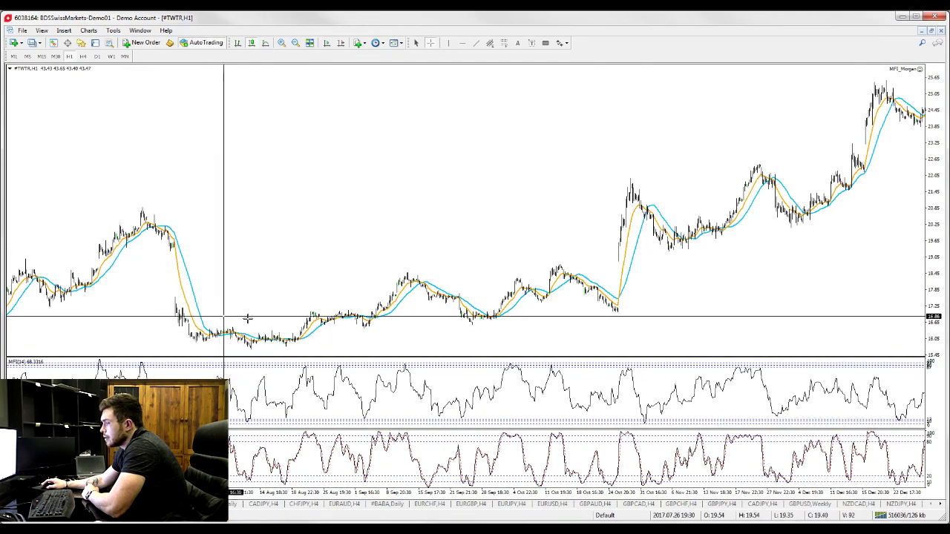
{"action": "left_click", "coordinate": [299, 341]}
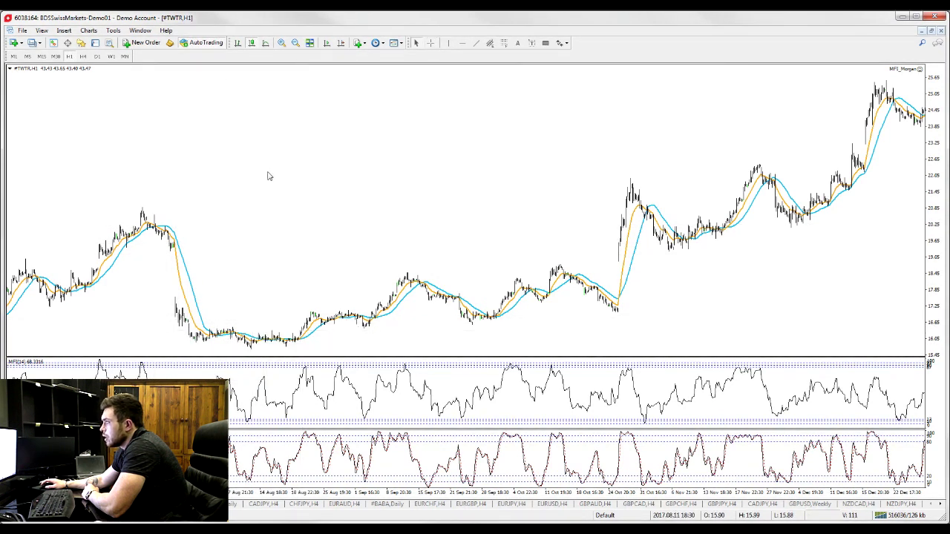
- Draw a near-horizontal resistance trendline on the #TWTR H1 chart at about 17.05, from the late August 2017 highs to mid-September
{"action": "key", "text": "plus"}
{"action": "key", "text": "Right"}
{"action": "key", "text": "Right"}
{"action": "key", "text": "Right"}
{"action": "key", "text": "Right"}
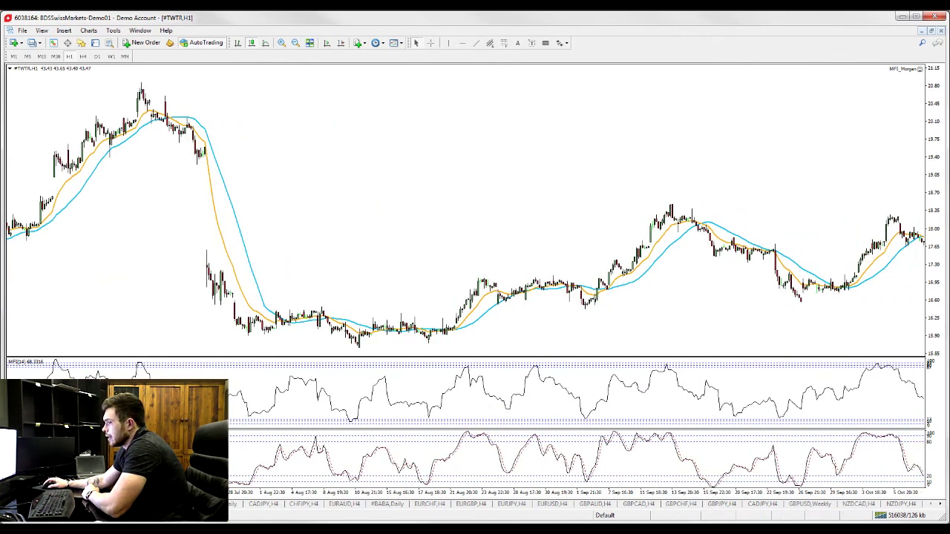
{"action": "left_click", "coordinate": [476, 43]}
{"action": "scroll", "coordinate": [493, 284], "scroll_direction": "down", "scroll_amount": 2}
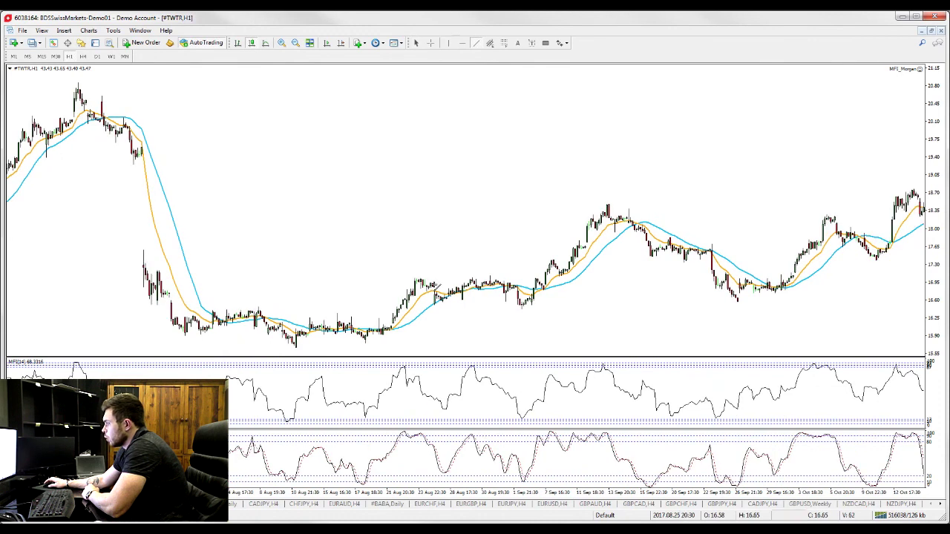
{"action": "left_click_drag", "start_coordinate": [410, 277], "coordinate": [598, 279]}
- Use the crosshair to check the price levels below the resistance line and near the mid-September 2017 candles
{"action": "middle_click", "coordinate": [408, 300]}
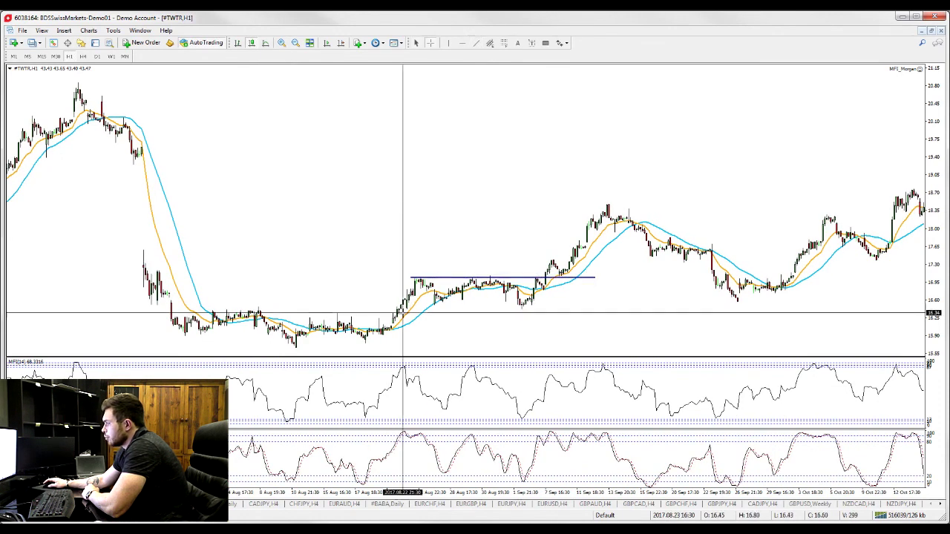
{"action": "middle_click", "coordinate": [417, 295]}
{"action": "middle_click", "coordinate": [445, 322]}
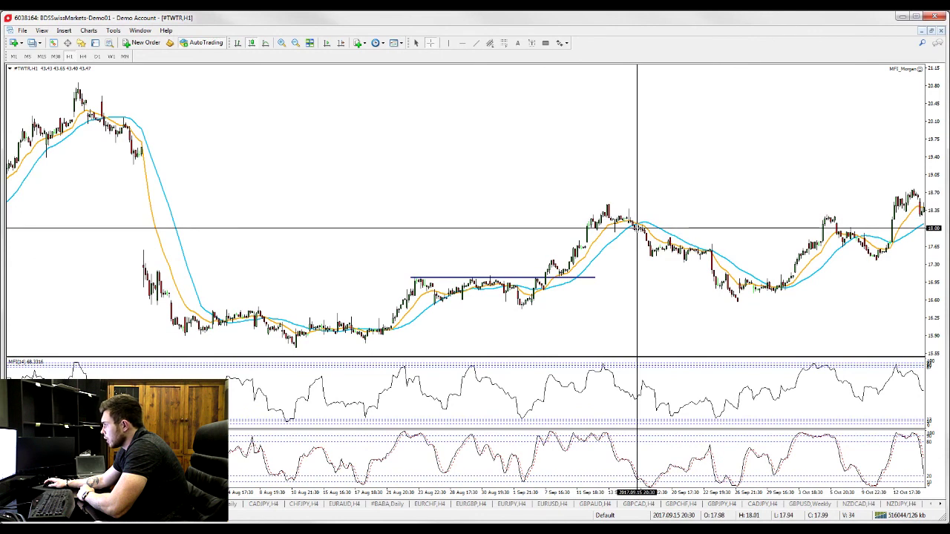
{"action": "mouse_move", "coordinate": [637, 228]}
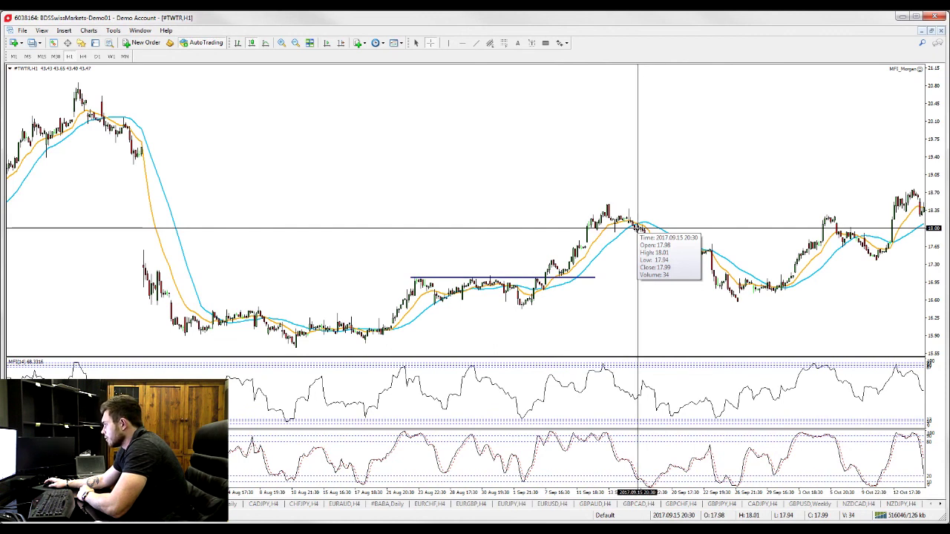
{"action": "key", "text": "Escape"}
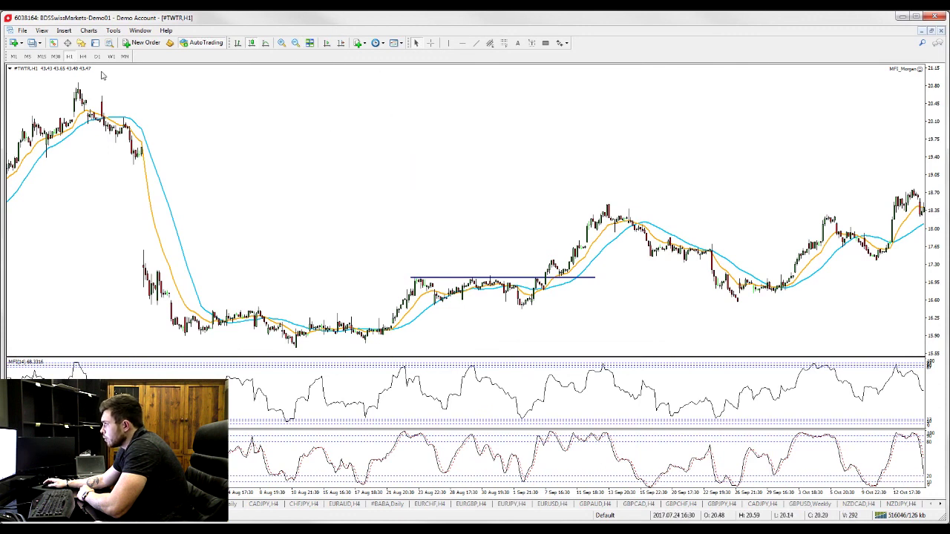
- Switch #TWTR to the H4 timeframe and review the price move from the marked resistance line to the latest candles
{"action": "left_click", "coordinate": [82, 56]}
{"action": "scroll", "coordinate": [572, 221], "scroll_direction": "down", "scroll_amount": 10}
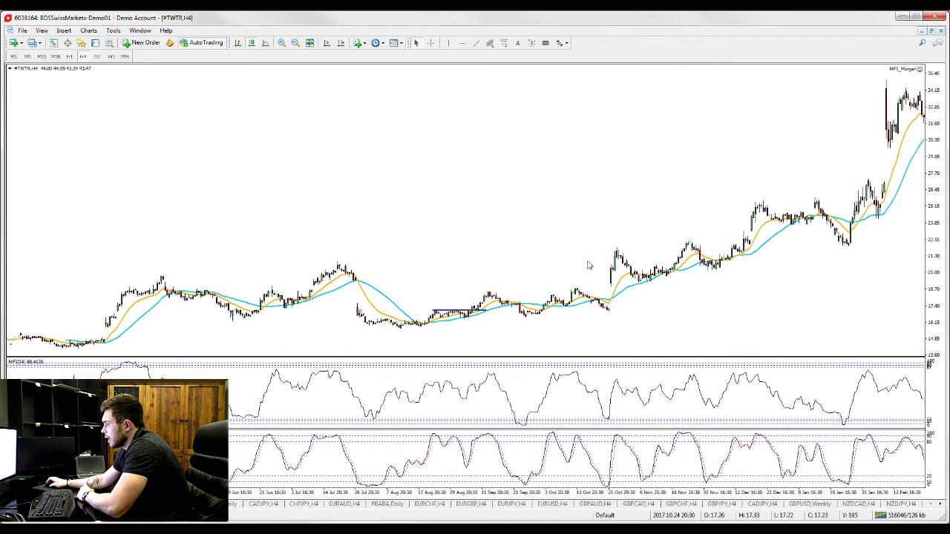
{"action": "scroll", "coordinate": [588, 265], "scroll_direction": "up", "scroll_amount": 2}
{"action": "middle_click", "coordinate": [393, 314]}
{"action": "left_click_drag", "start_coordinate": [408, 317], "coordinate": [425, 299]}
{"action": "left_click_drag", "start_coordinate": [483, 300], "coordinate": [239, 310]}
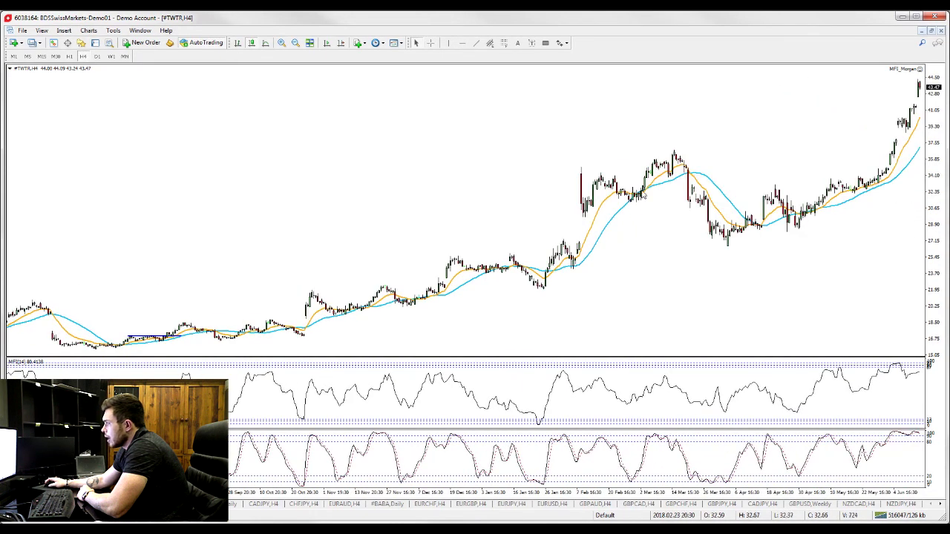